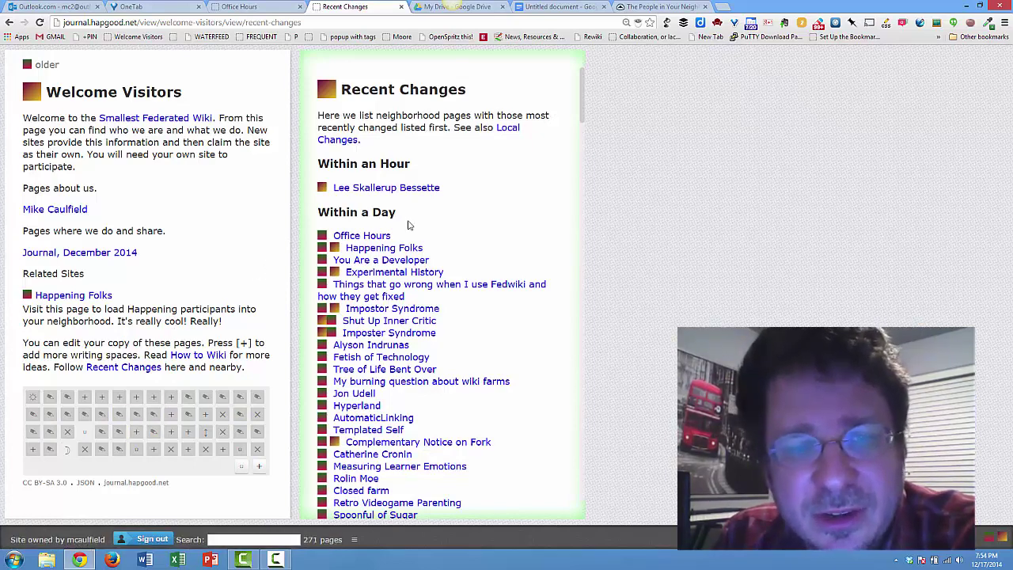
Open the Office Hours and Shut Up Inner Critic pages from Recent Changes, reading the latter through to its edit history.
click(358, 238)
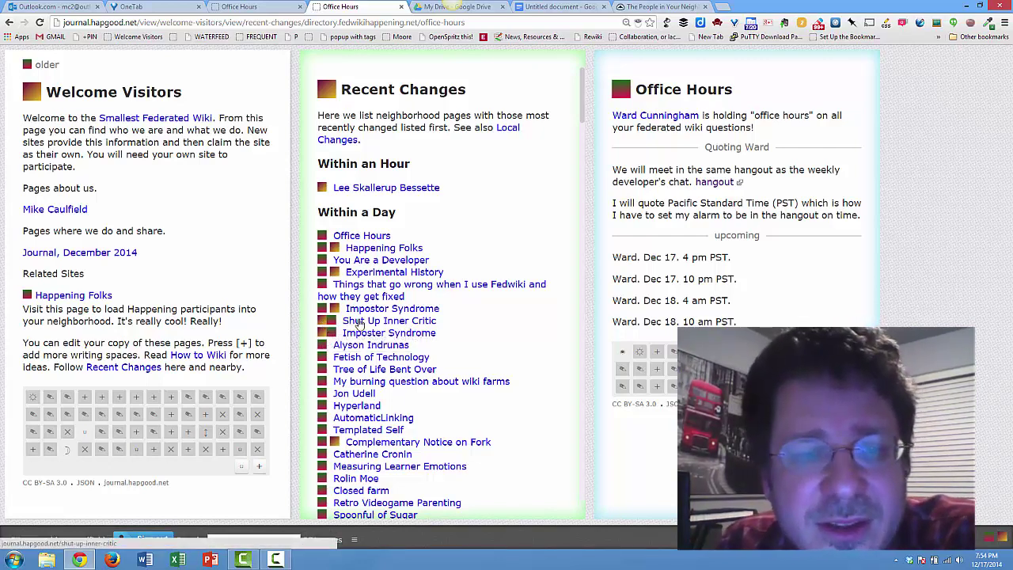
click(359, 322)
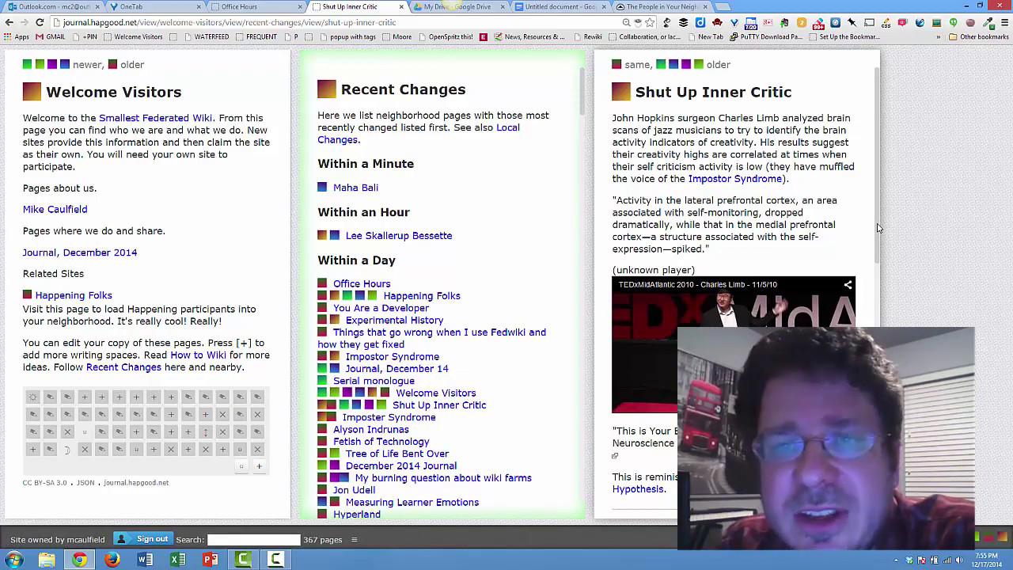
drag(877, 227, 881, 445)
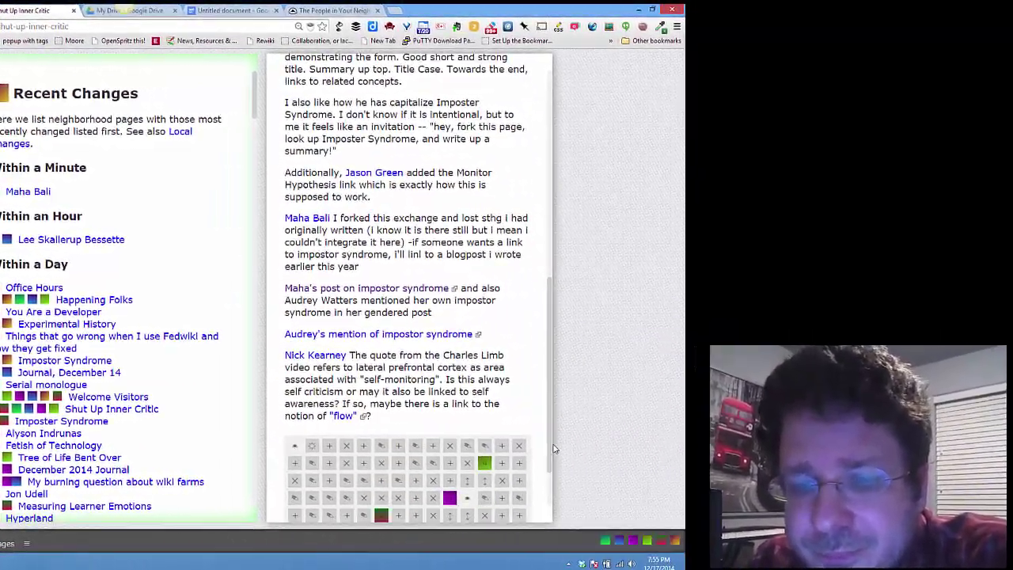
drag(554, 449, 552, 486)
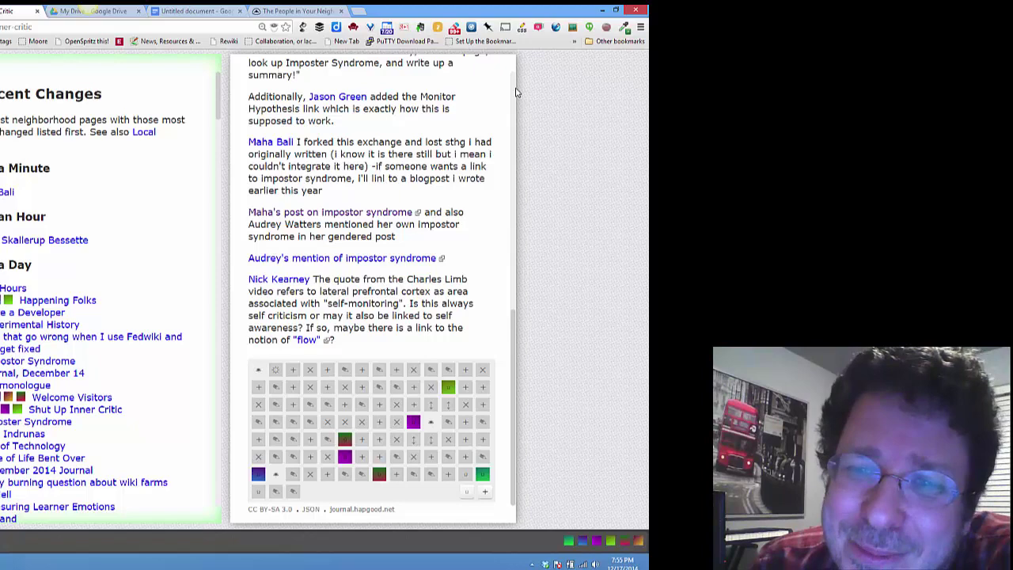
scroll(517, 95, up, 6)
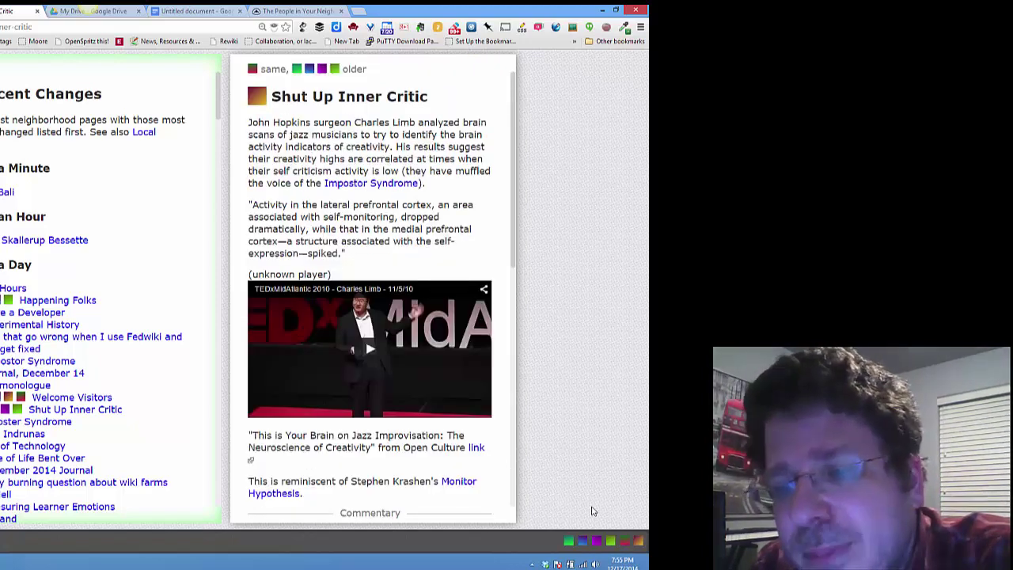
Examine the Shut Up Inner Critic article, including its closing Monitor Hypothesis paragraph and the start of its commentary.
triple_click(517, 496)
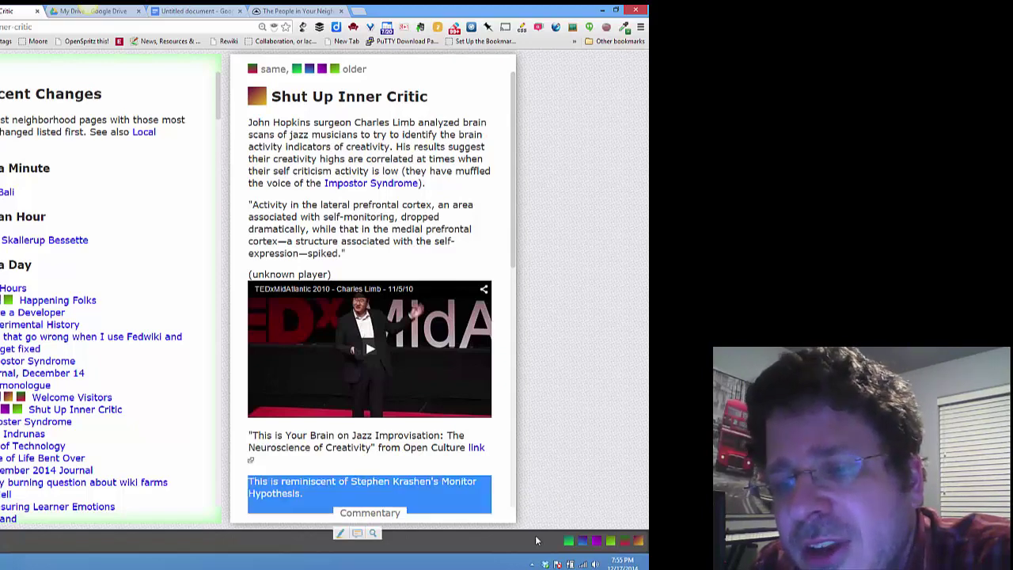
click(573, 516)
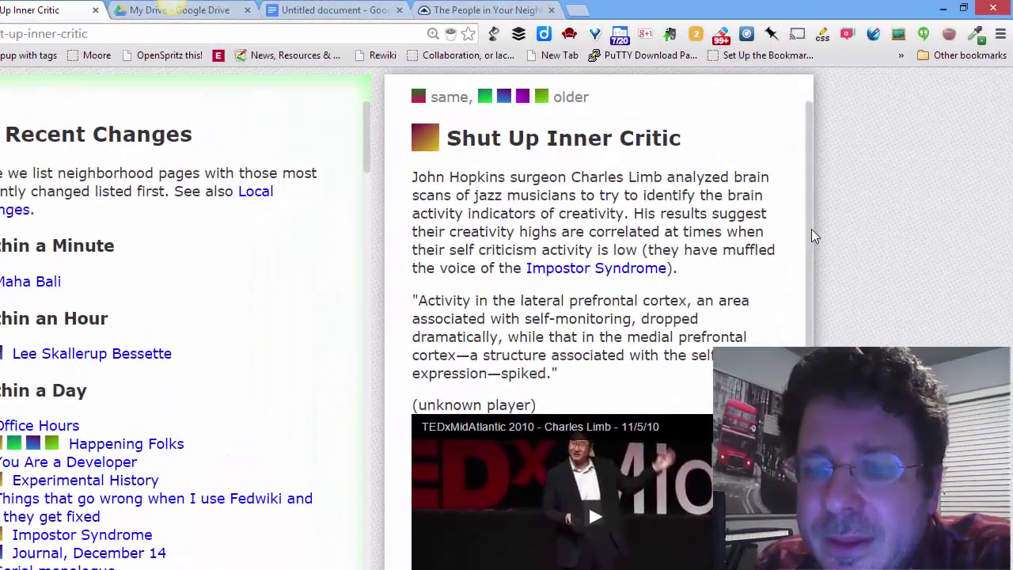
drag(574, 171, 580, 236)
drag(819, 316, 817, 423)
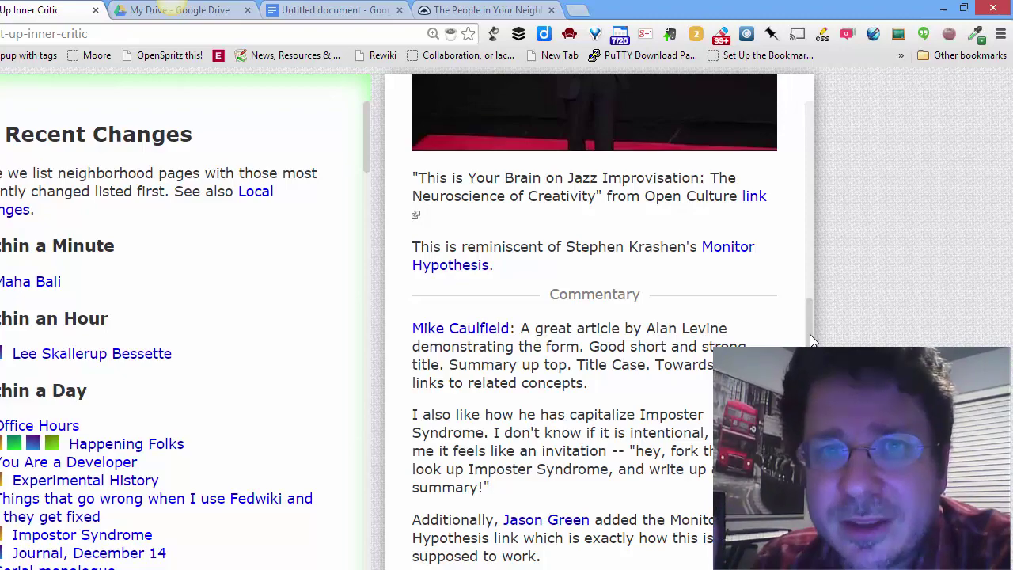
scroll(809, 341, up, 5)
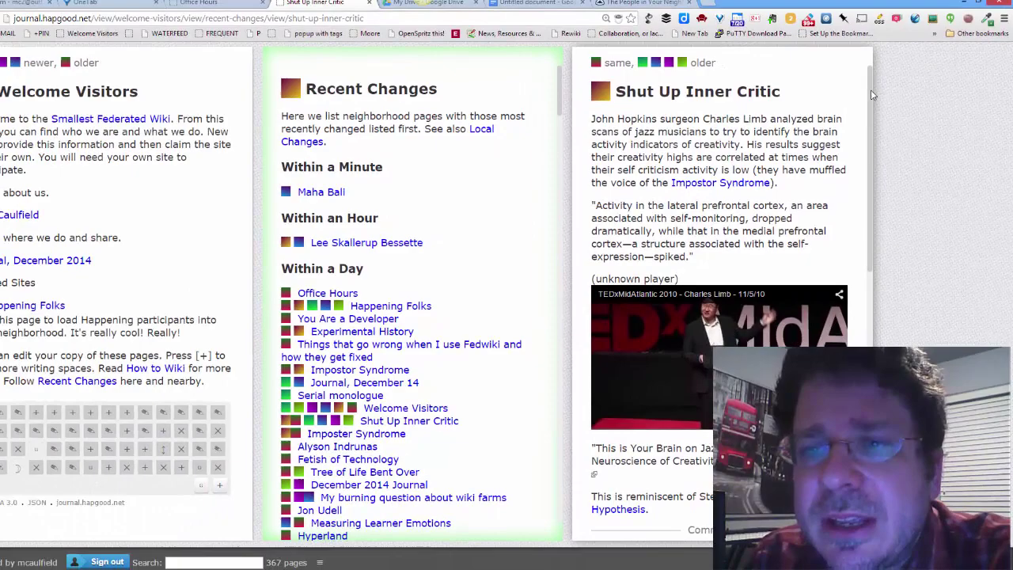
Open an earlier version of Shut Up Inner Critic from the green fork marker in the page's edit history.
scroll(852, 308, down, 6)
scroll(890, 269, down, 3)
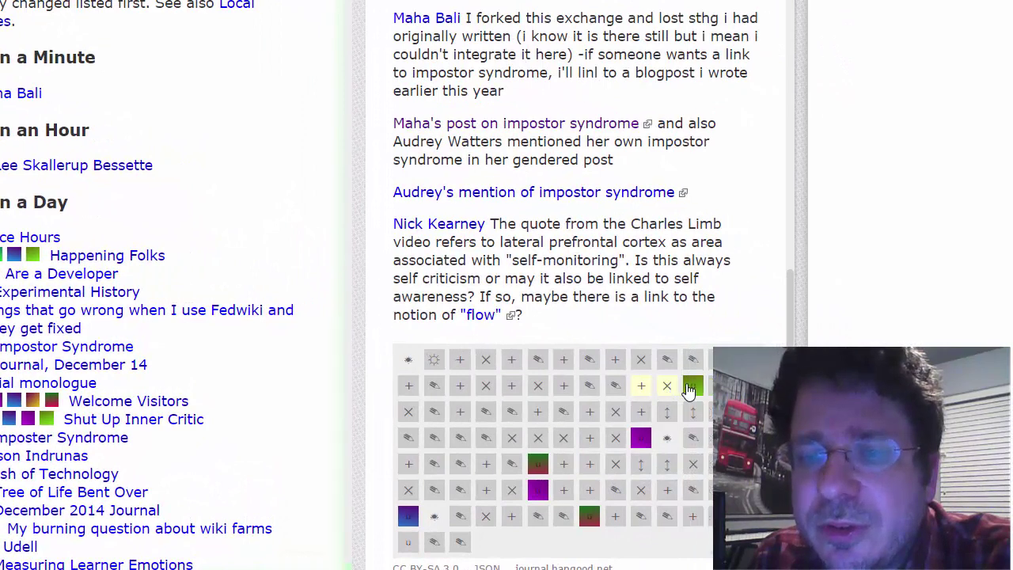
click(690, 386)
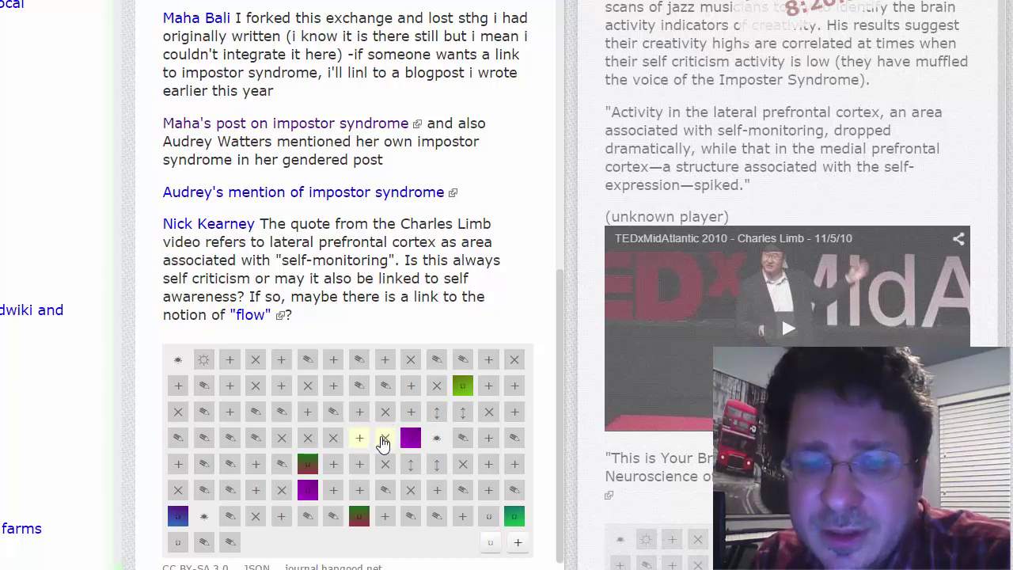
Compare the article and commentary in the earlier version of Shut Up Inner Critic with the current page.
scroll(998, 111, down, 3)
scroll(665, 275, down, 1)
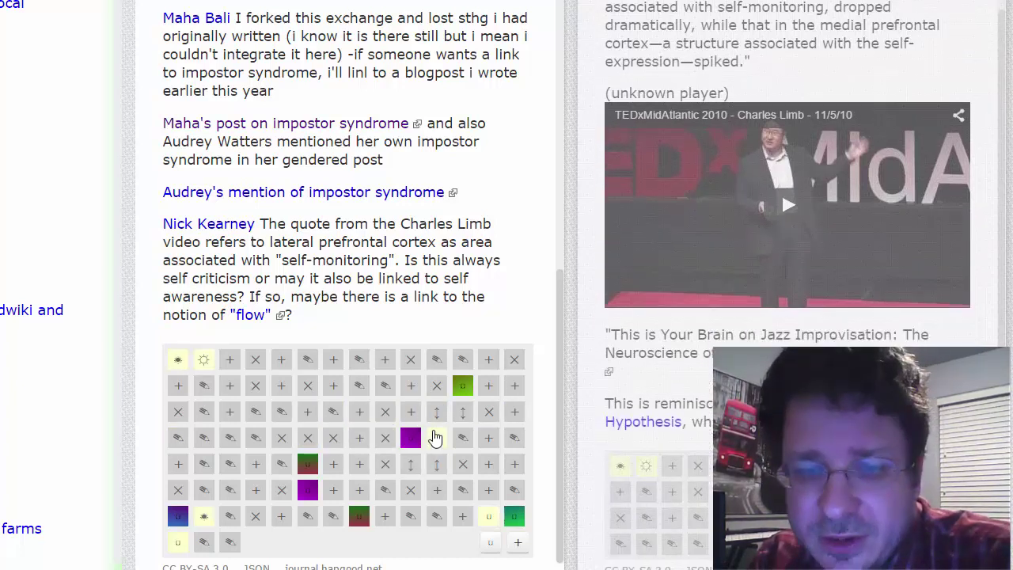
scroll(787, 285, up, 4)
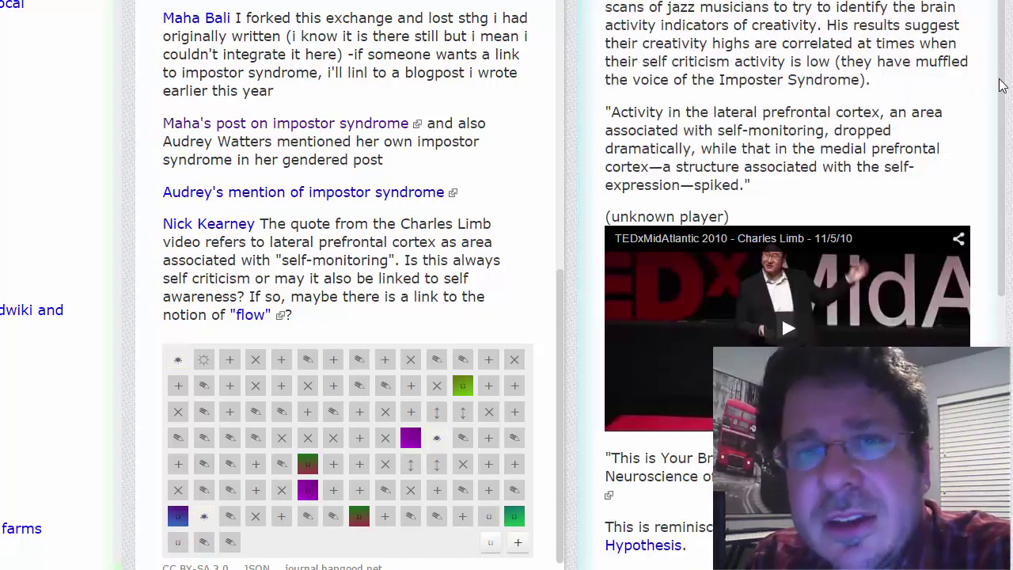
scroll(1005, 121, down, 1)
scroll(1005, 121, down, 5)
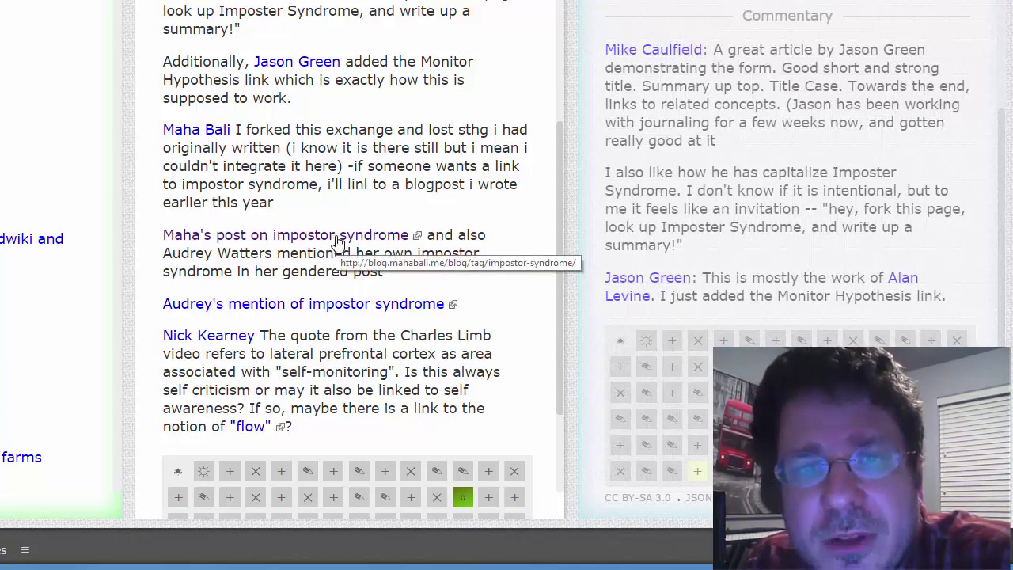
Follow the Impostor Syndrome link in Shut Up Inner Critic's first paragraph and read the linked page's definition.
scroll(558, 55, up, 10)
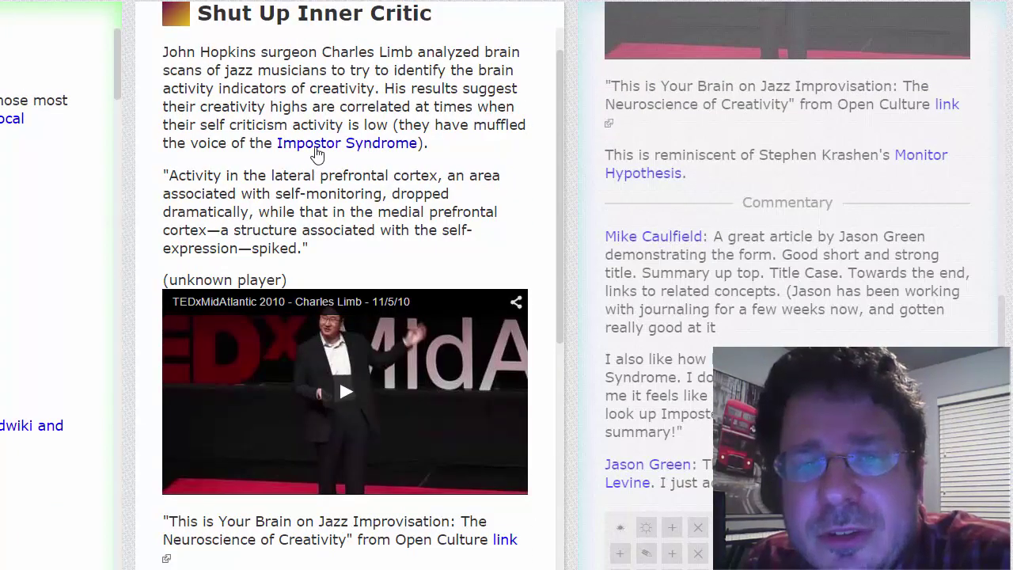
click(361, 152)
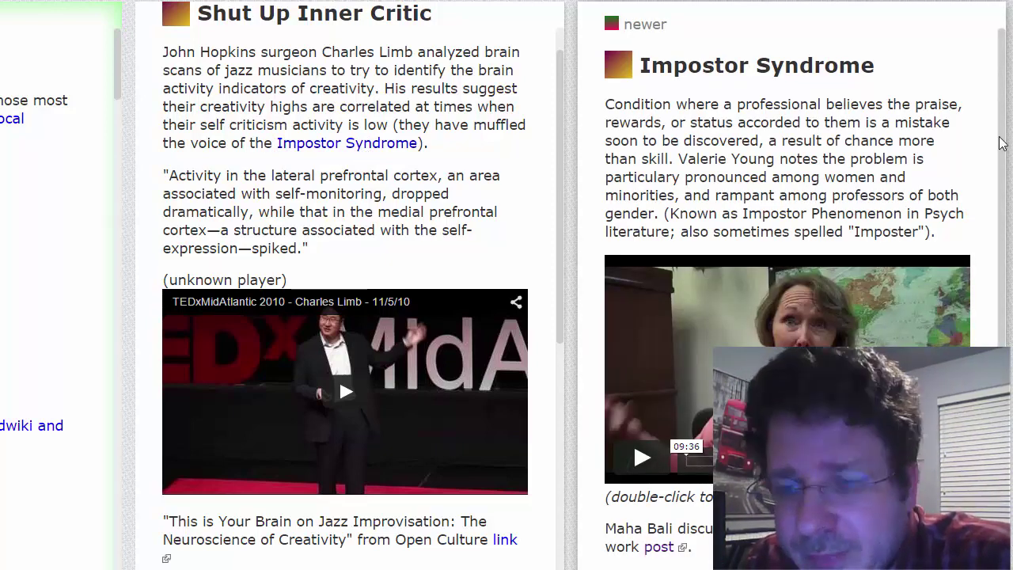
scroll(1011, 237, down, 1)
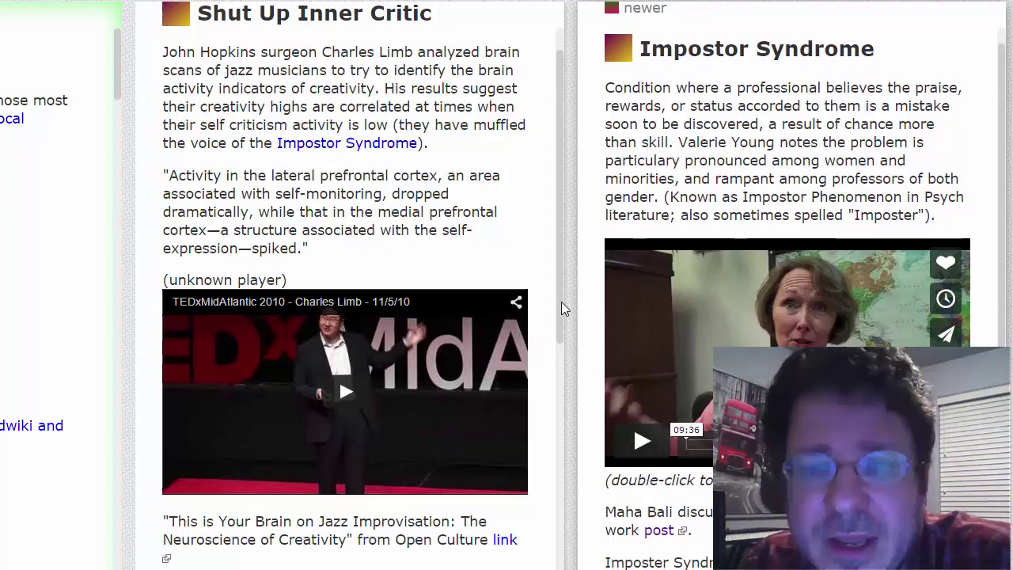
Review the Shut Up Inner Critic article and its contributors' commentary alongside the Impostor Syndrome page.
drag(561, 302, 584, 465)
scroll(582, 466, down, 5)
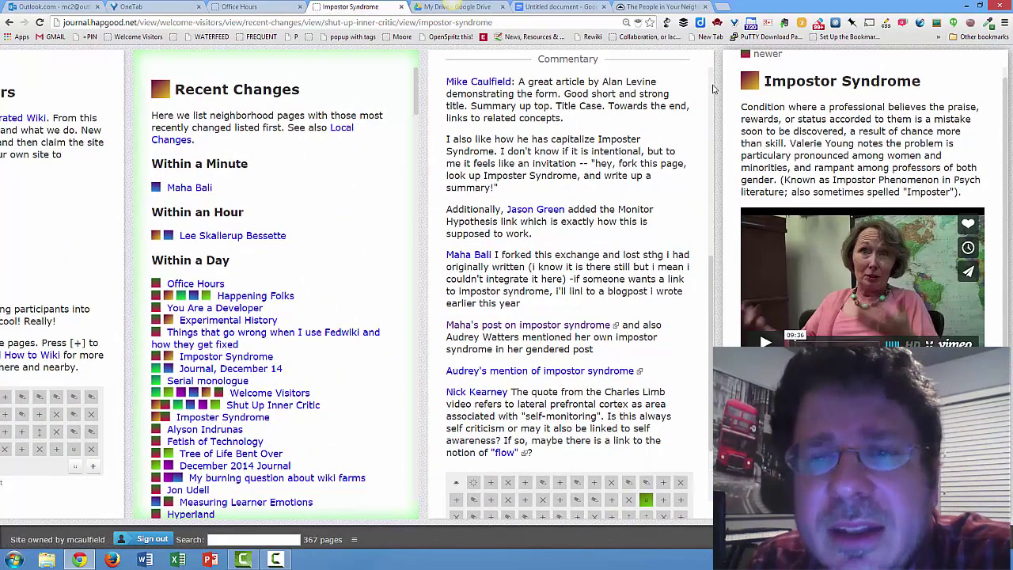
scroll(710, 87, up, 5)
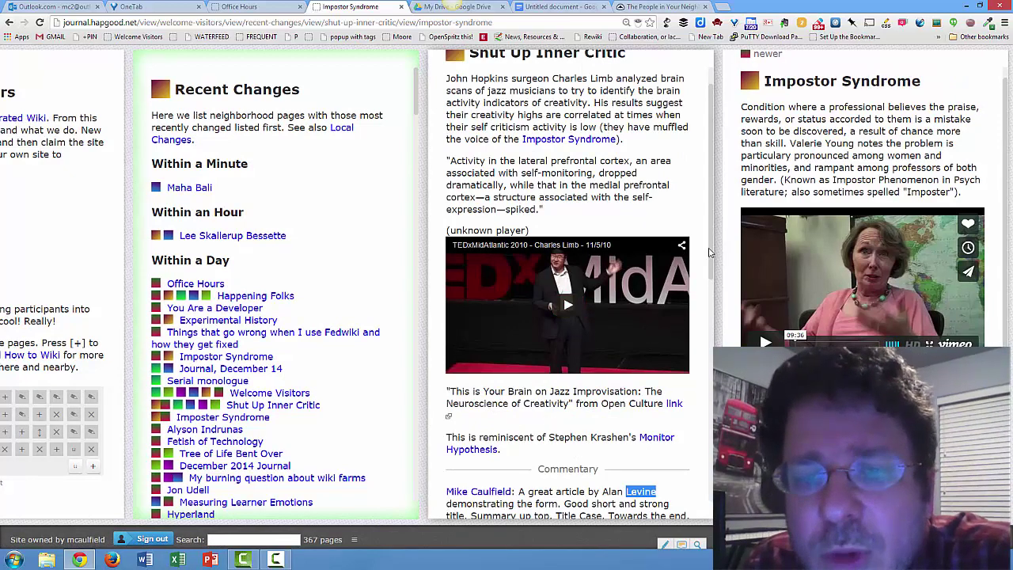
drag(711, 250, 712, 435)
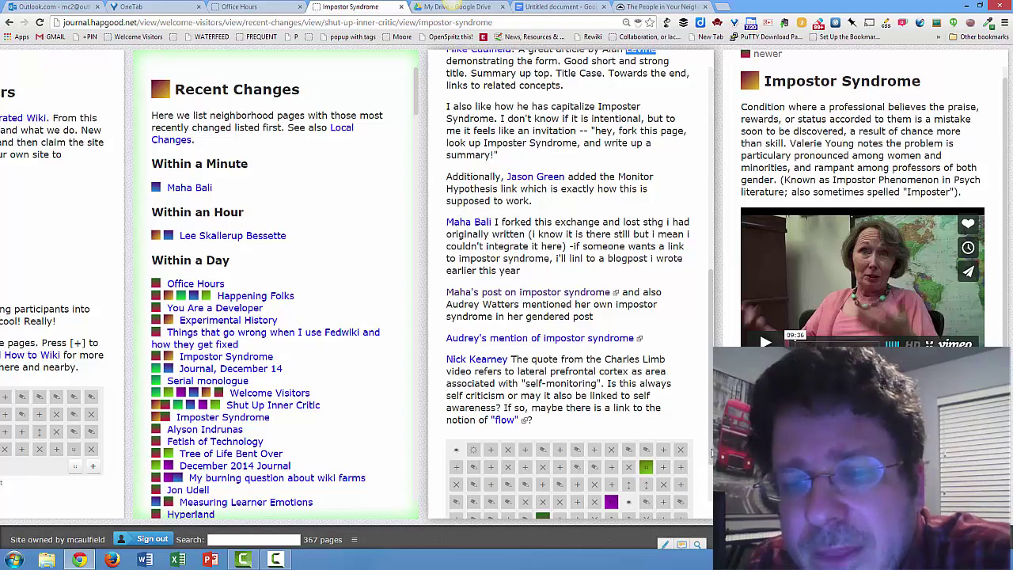
drag(712, 452, 707, 230)
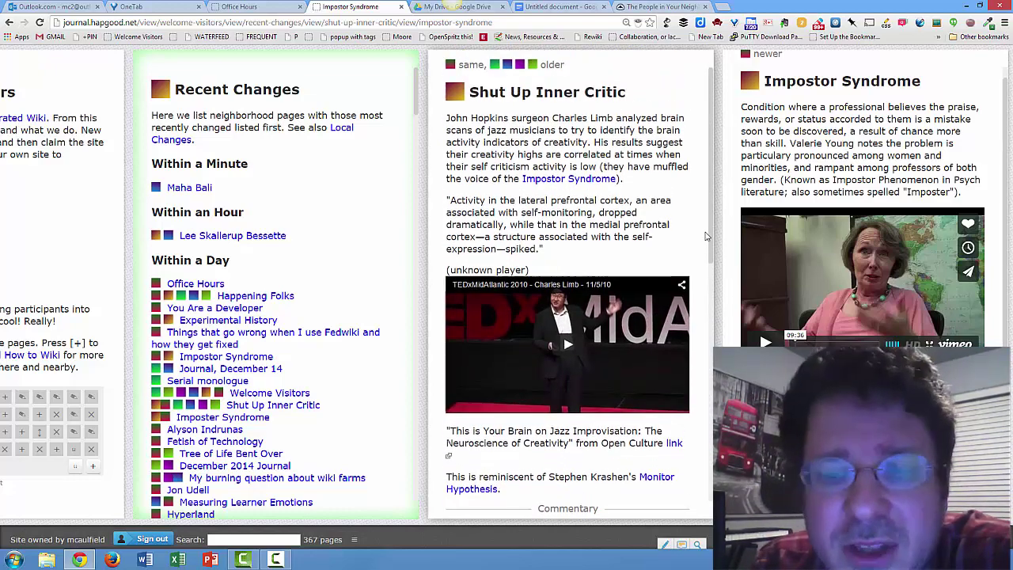
Open the profile pages of the contributor credited with the Monitor Hypothesis link and the next commenter in the commentary.
scroll(706, 230, down, 4)
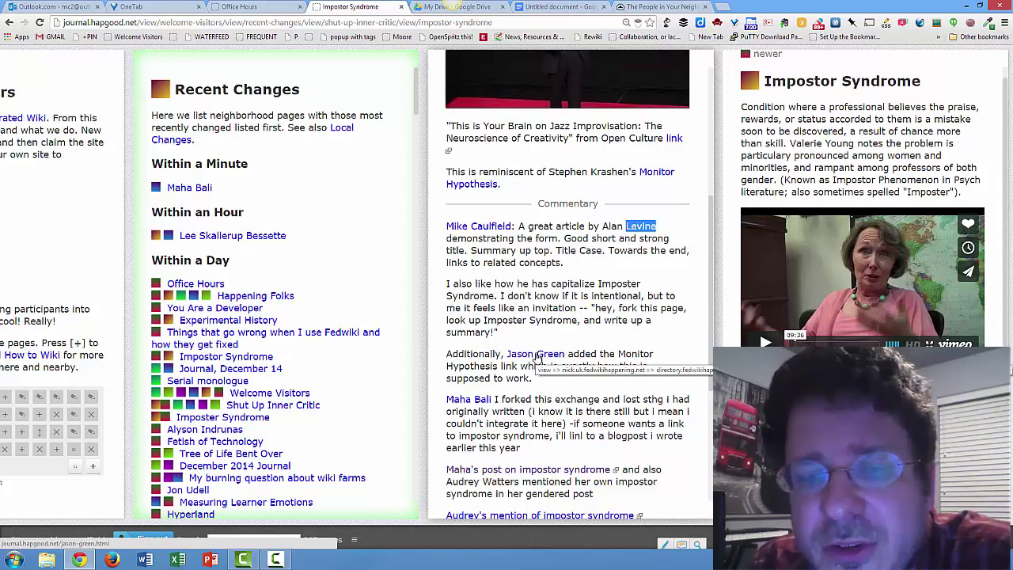
click(537, 358)
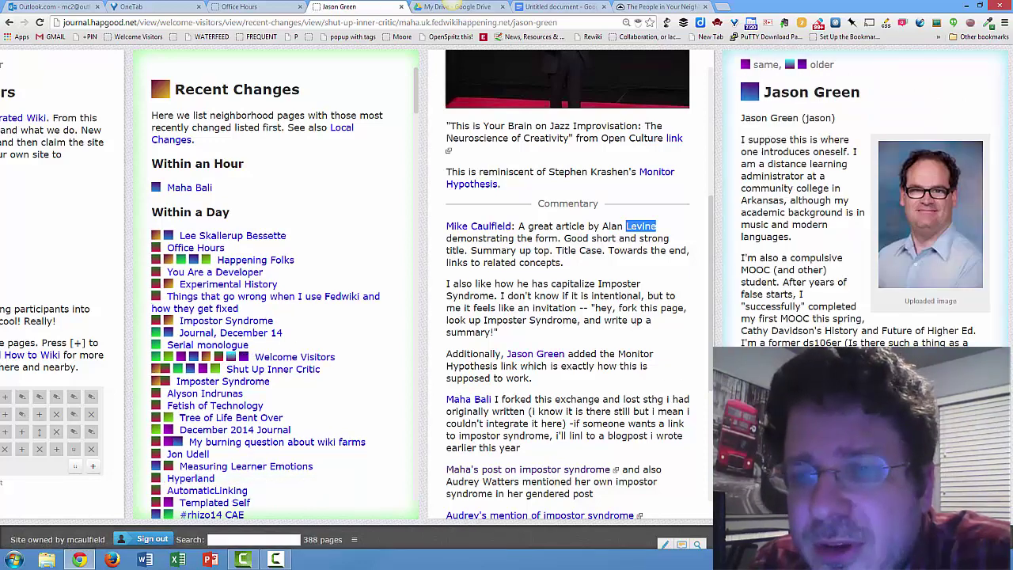
click(475, 402)
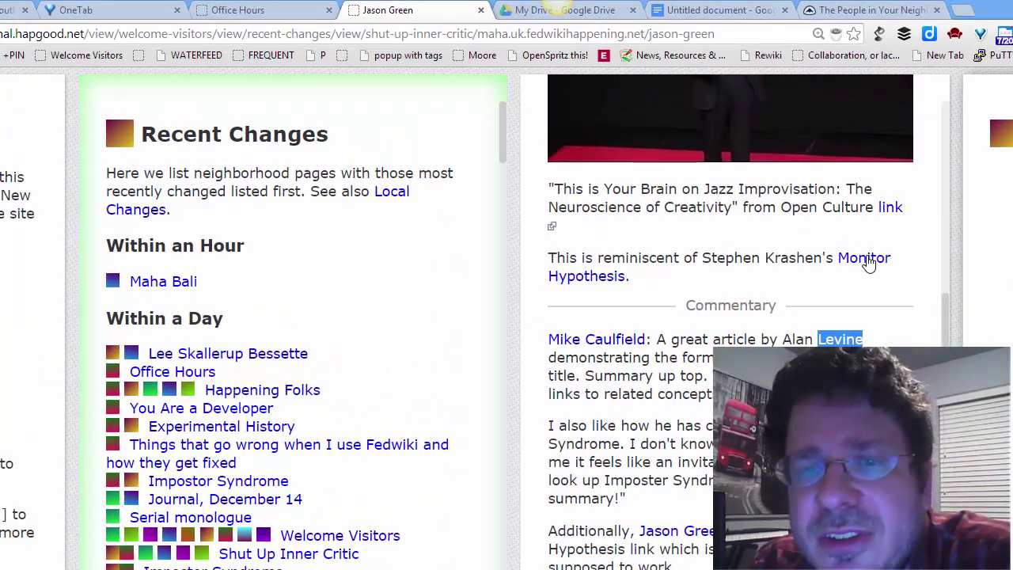
Open the Monitor Hypothesis page linked in Shut Up Inner Critic and reread the article and commentary that lead to it.
click(868, 264)
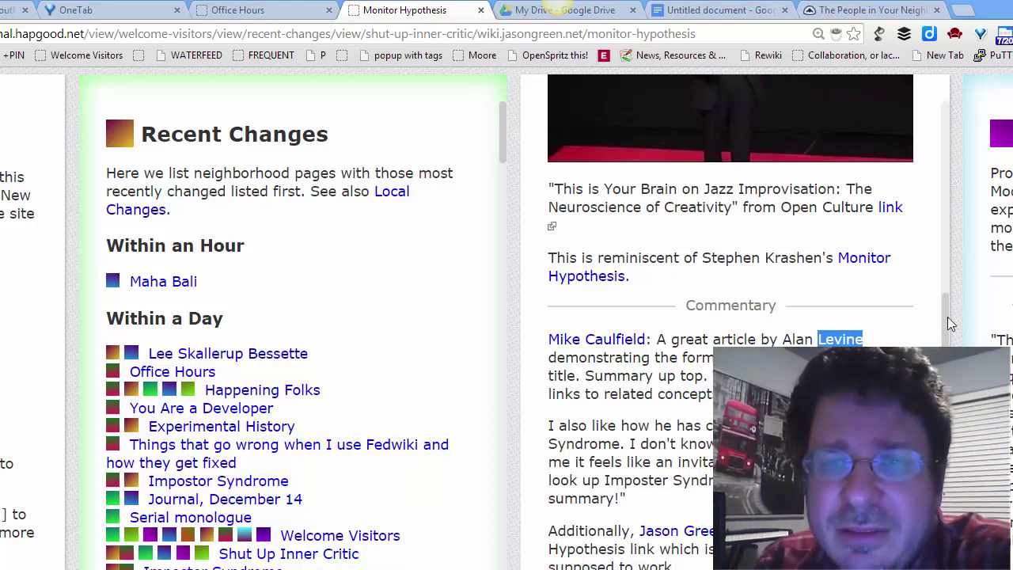
scroll(945, 189, up, 5)
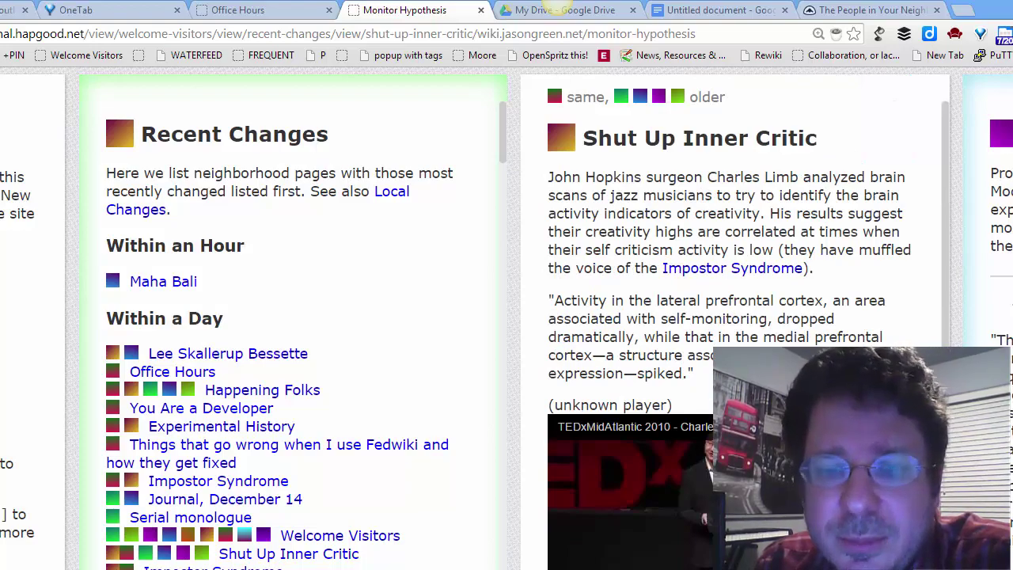
scroll(853, 193, down, 5)
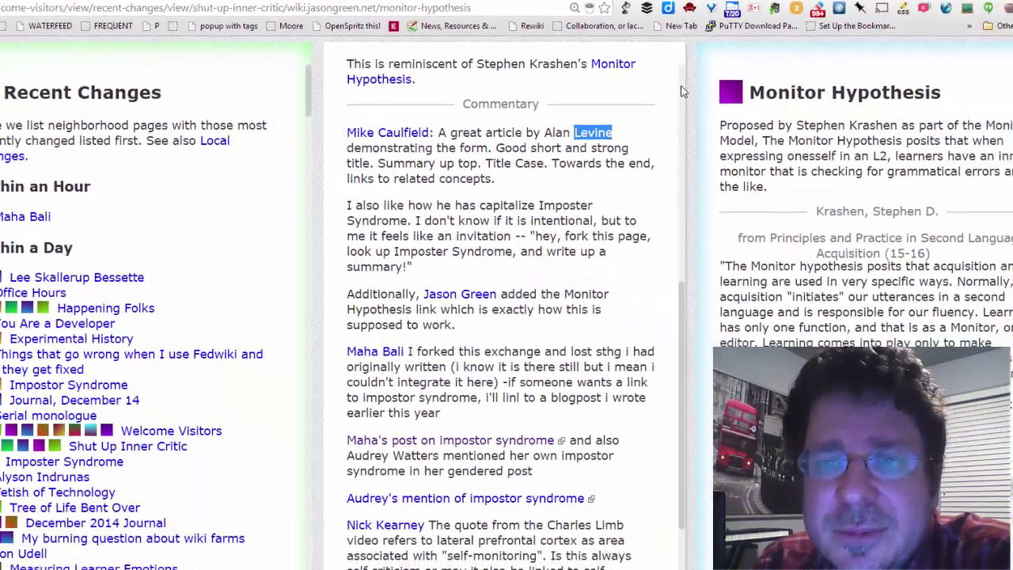
scroll(946, 133, up, 5)
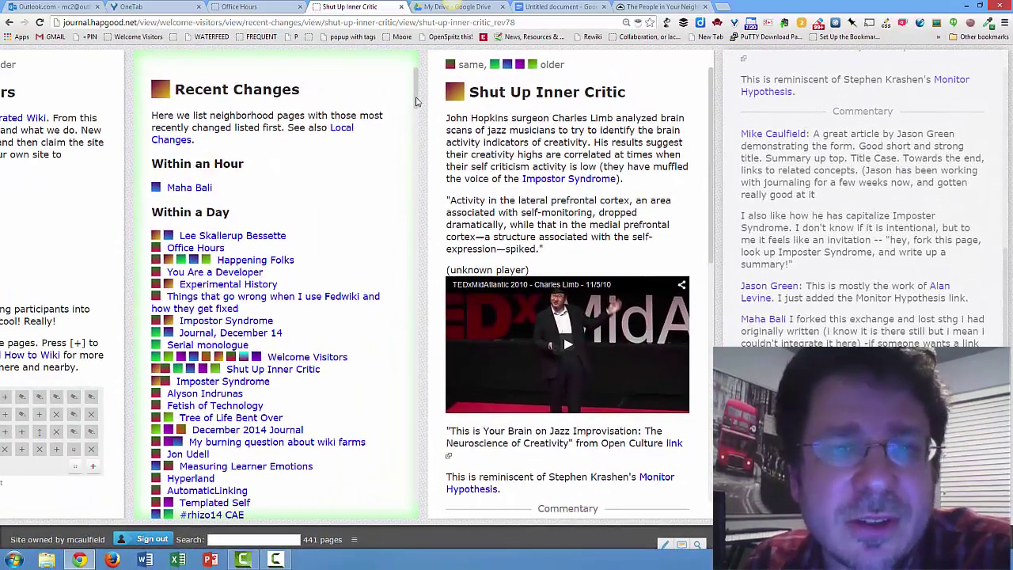
Open the Retro Videogame Parenting page and the Serial monologue page from Recent Changes.
scroll(417, 123, down, 2)
scroll(417, 124, down, 3)
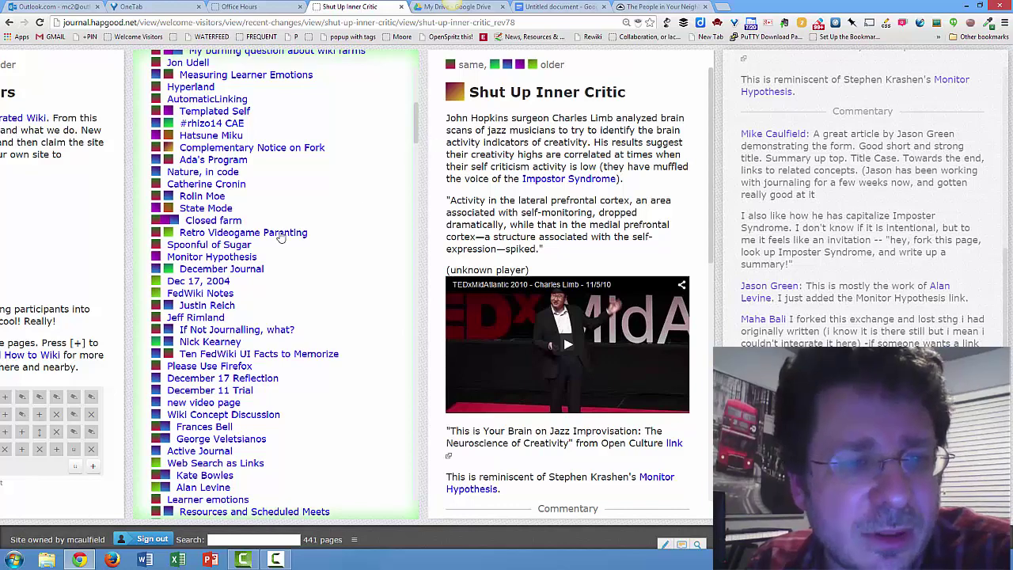
click(257, 237)
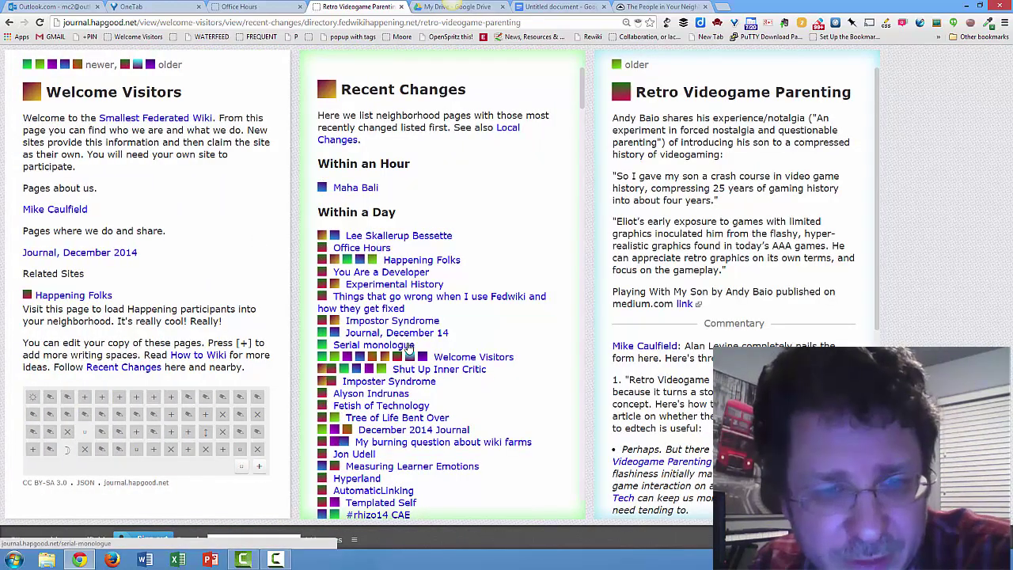
click(406, 345)
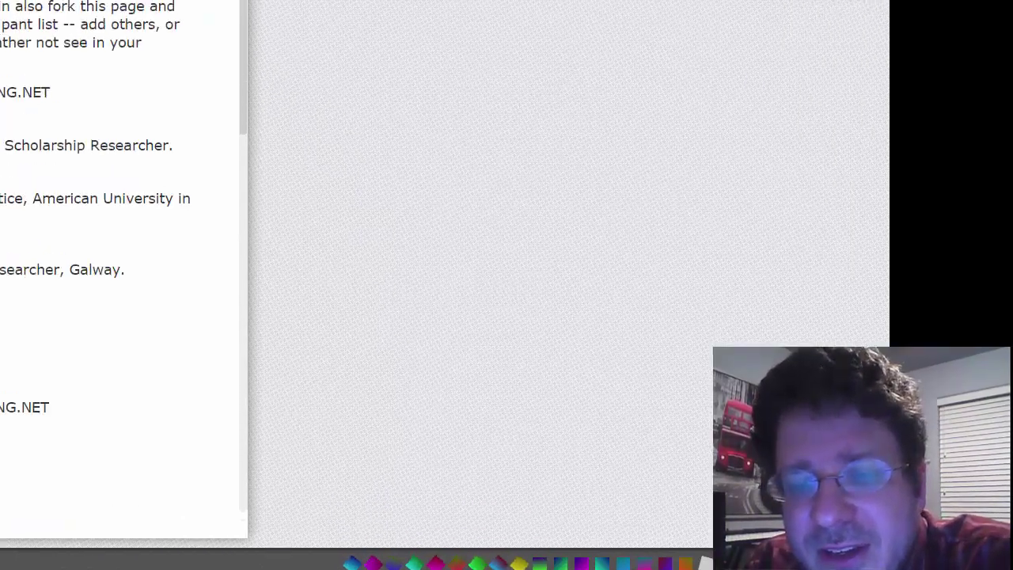
Look through the Happening Folks participant directory and search the neighborhood's pages for "farm".
scroll(634, 551, down, 10)
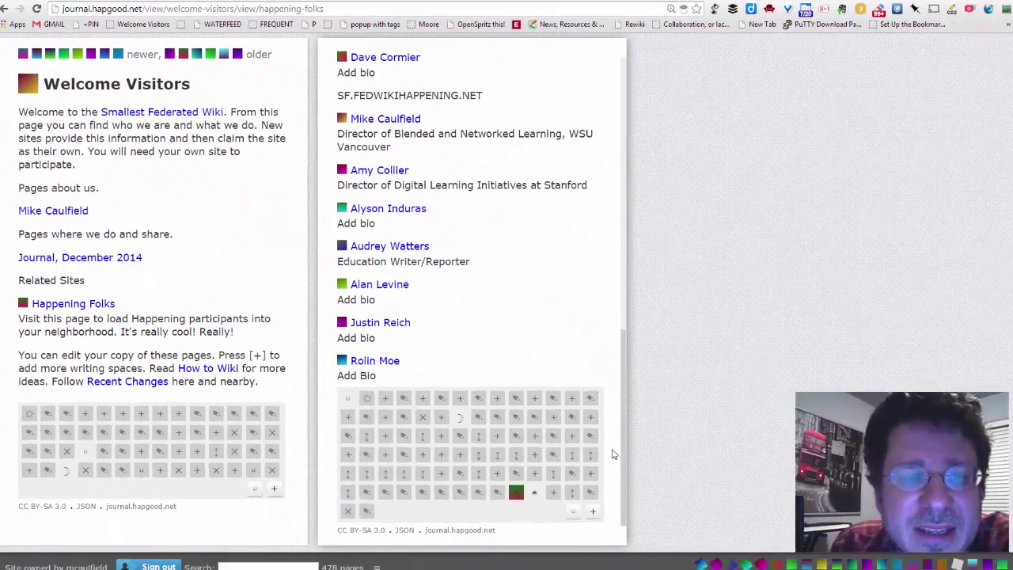
drag(701, 515, 721, 168)
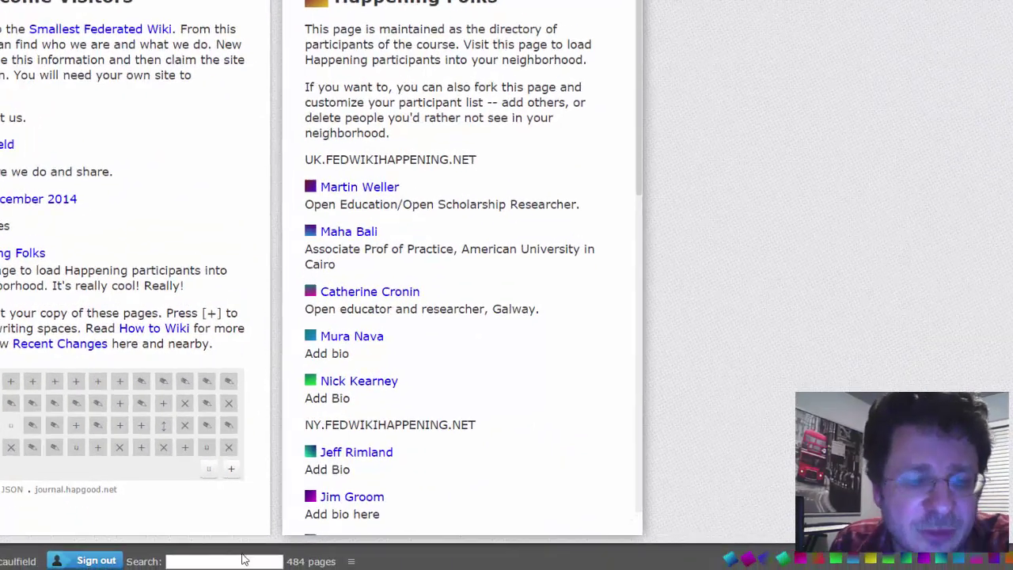
click(187, 549)
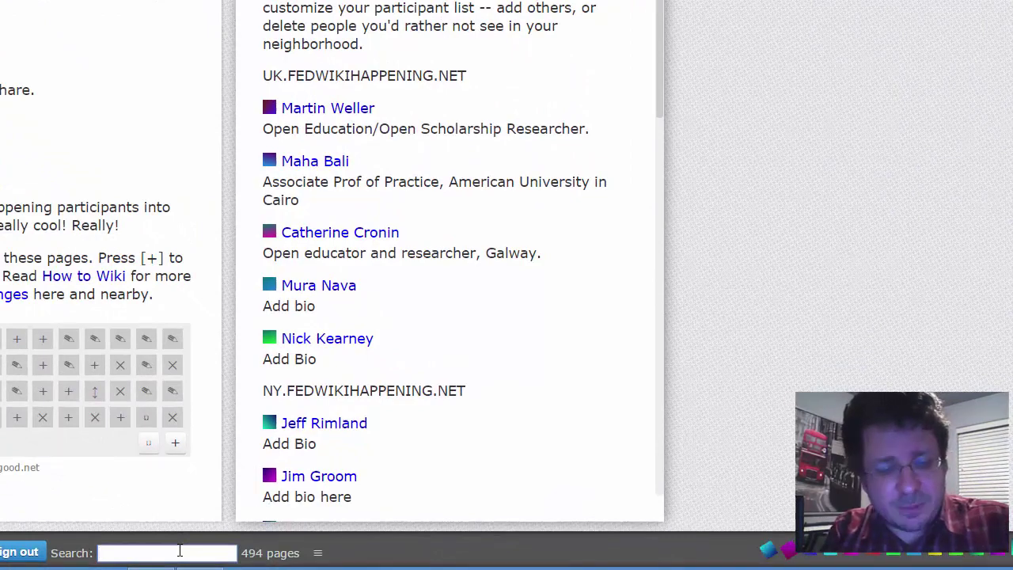
text(farm)
key(Return)
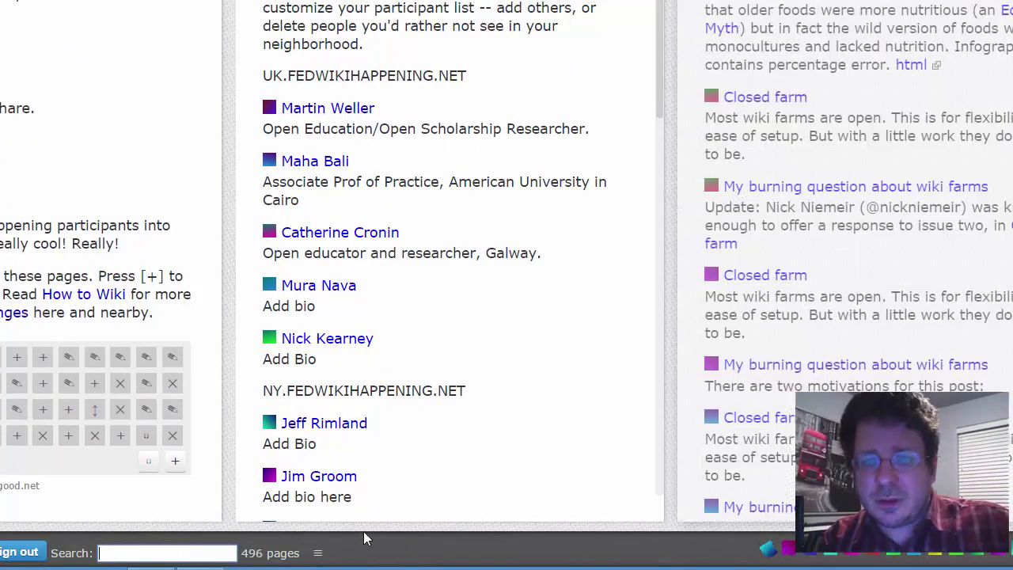
Open the Closed farm page from the search results, and open Recent Changes from the welcome page.
click(759, 100)
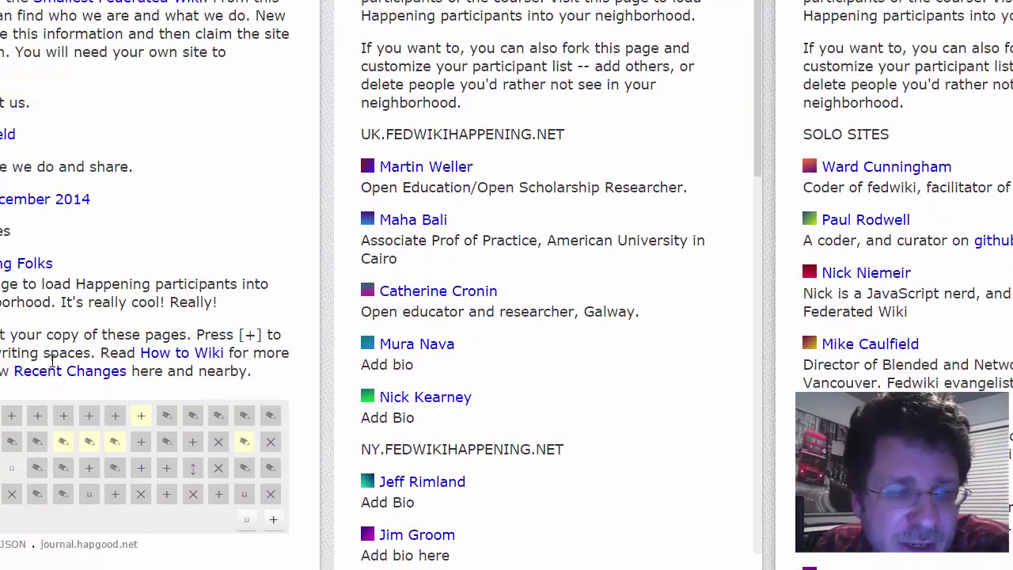
click(61, 379)
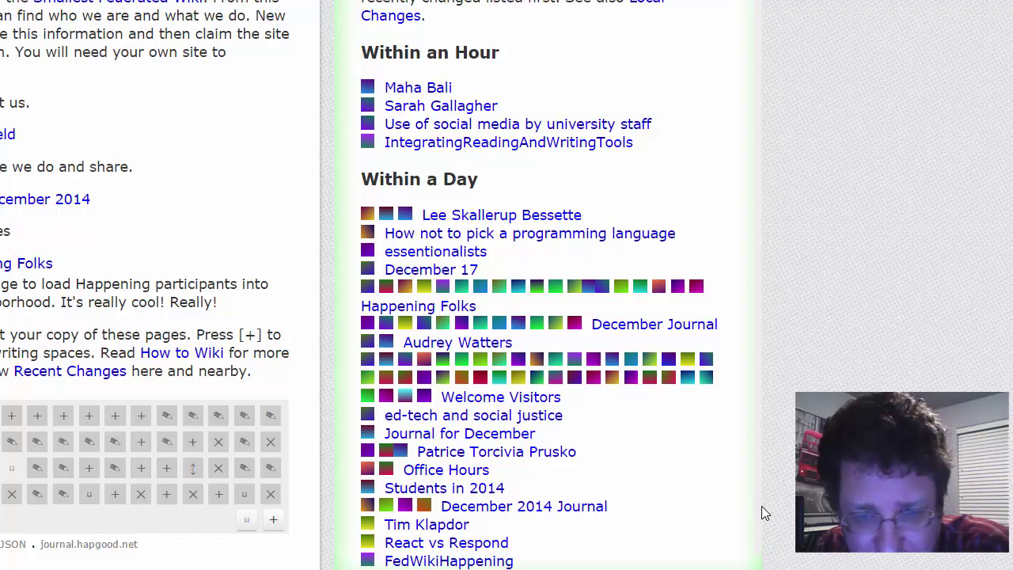
Open the Learner emotions, Weeds in the Farm and Hyperland pages listed in Recent Changes.
scroll(758, 506, down, 10)
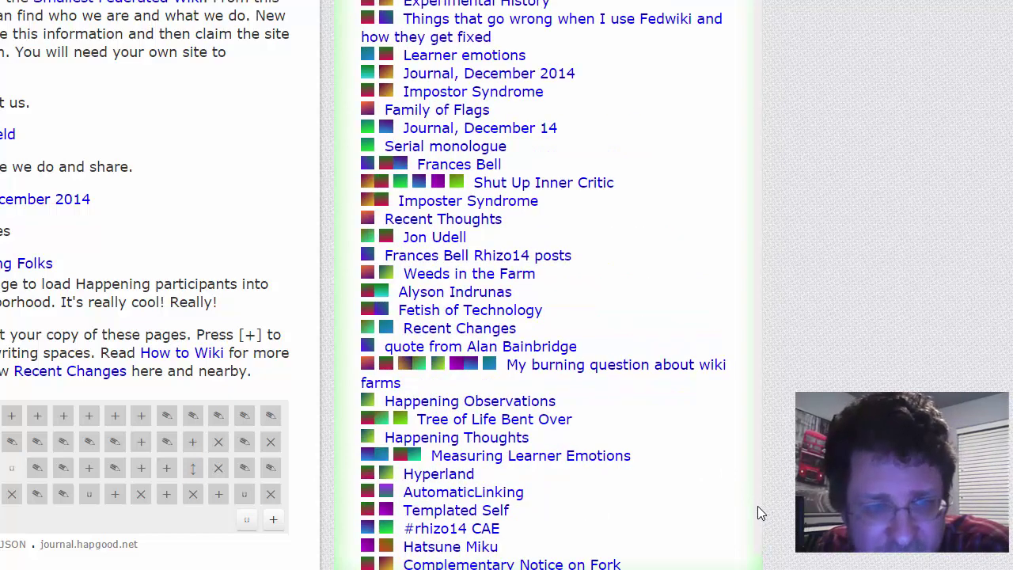
click(472, 60)
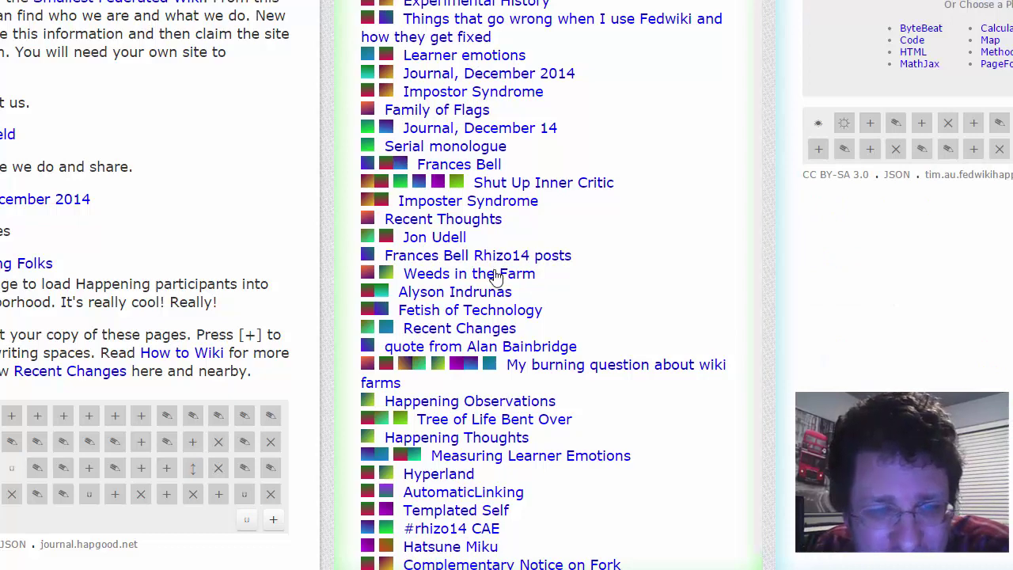
click(497, 275)
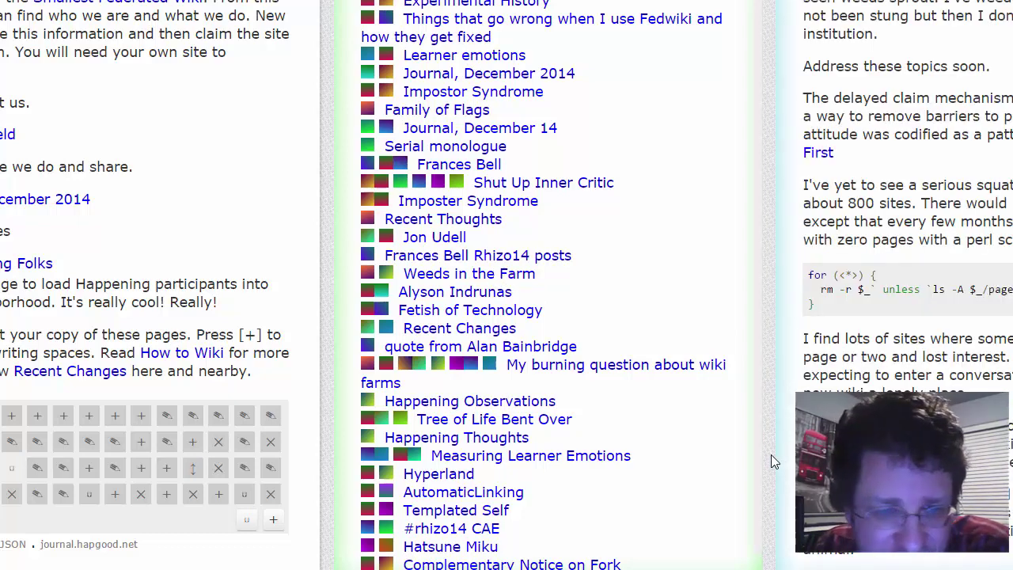
click(427, 478)
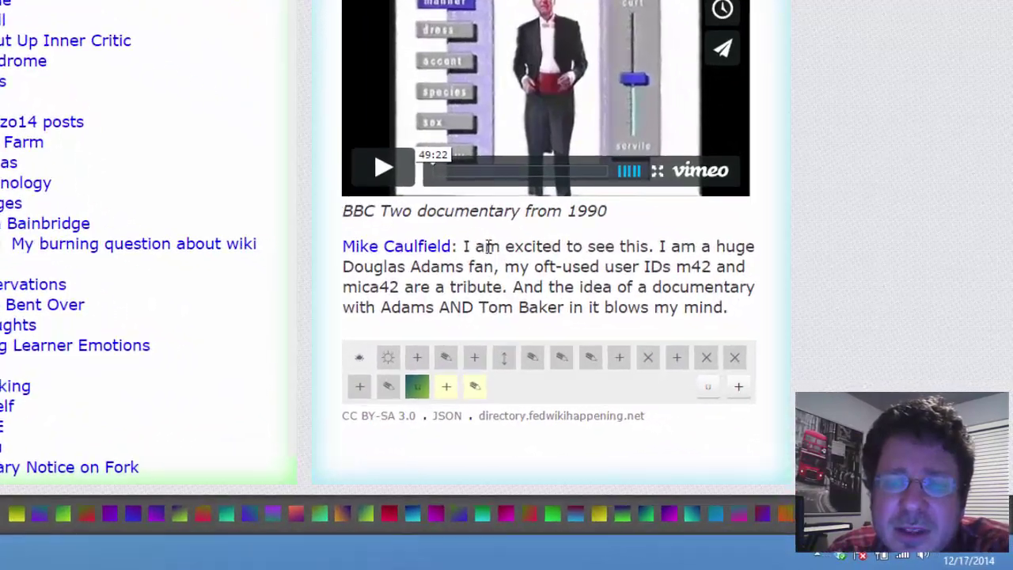
Open the signed comment below the BBC Two documentary video as editable text, and close the editor.
double_click(696, 378)
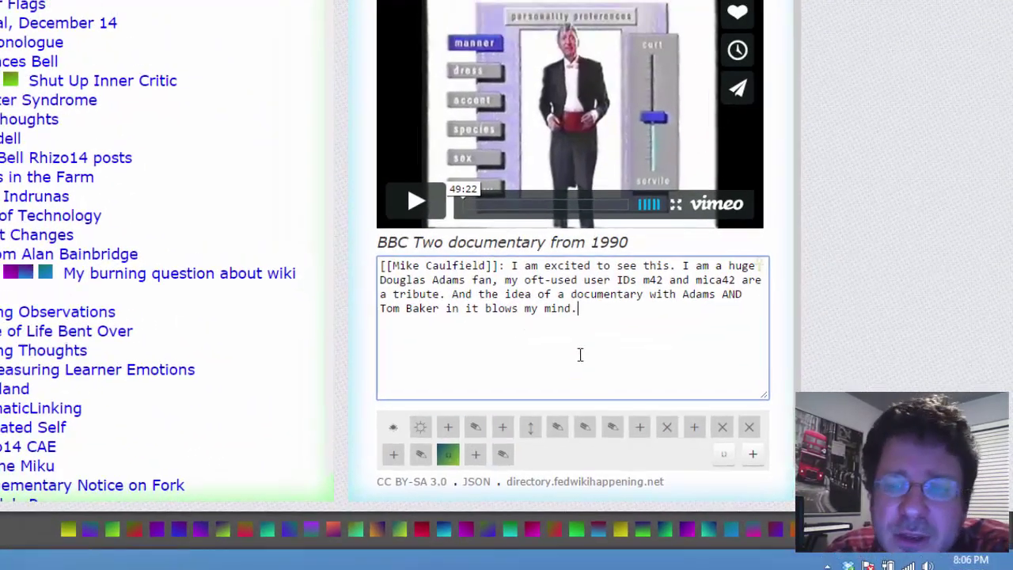
click(975, 61)
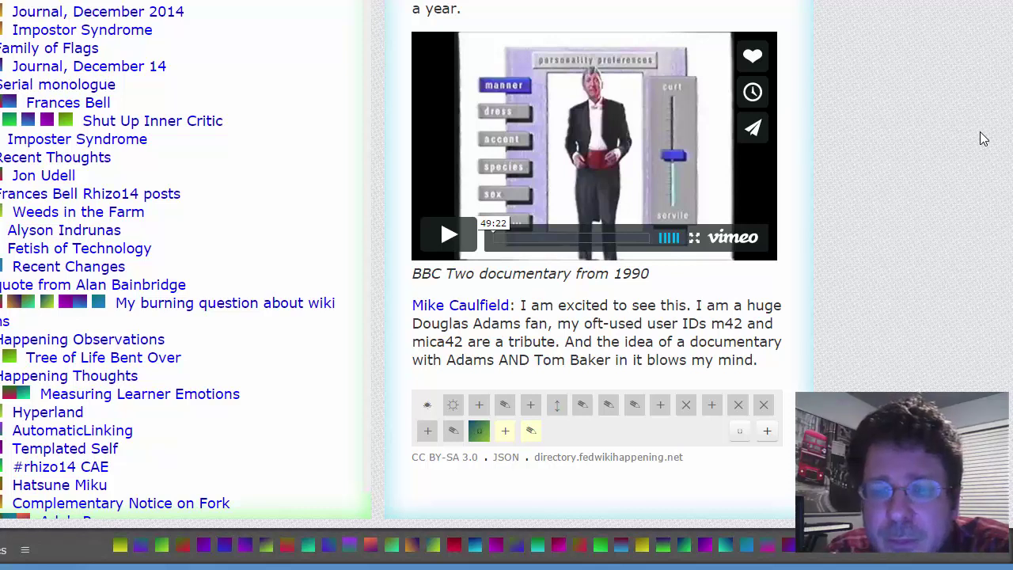